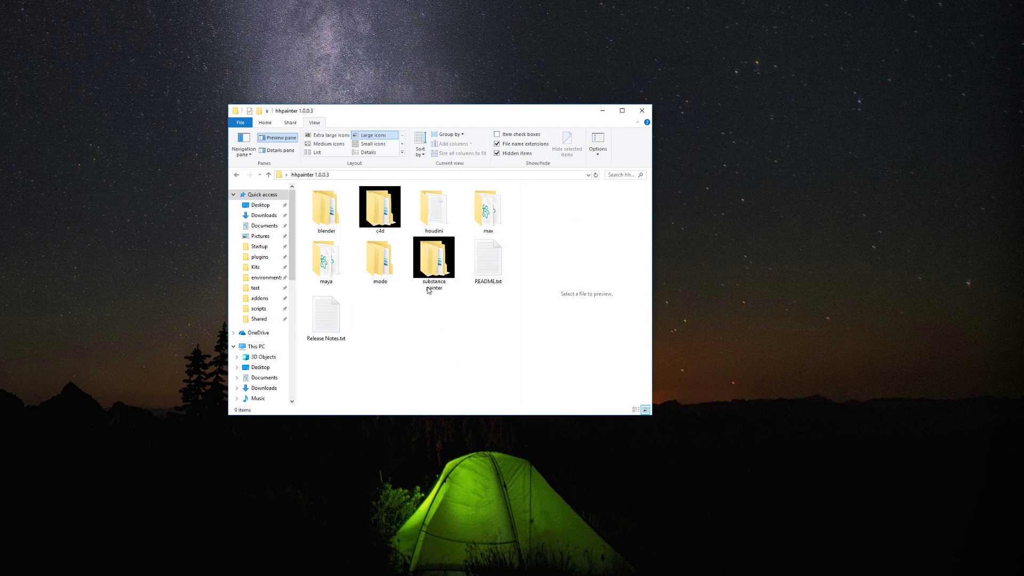
Step: Copy hhconnect from the package's substance painter folder into Documents/Allegorithmic/Substance Painter/plugins, and launch the plugin in Substance Painter
double_click(428, 260)
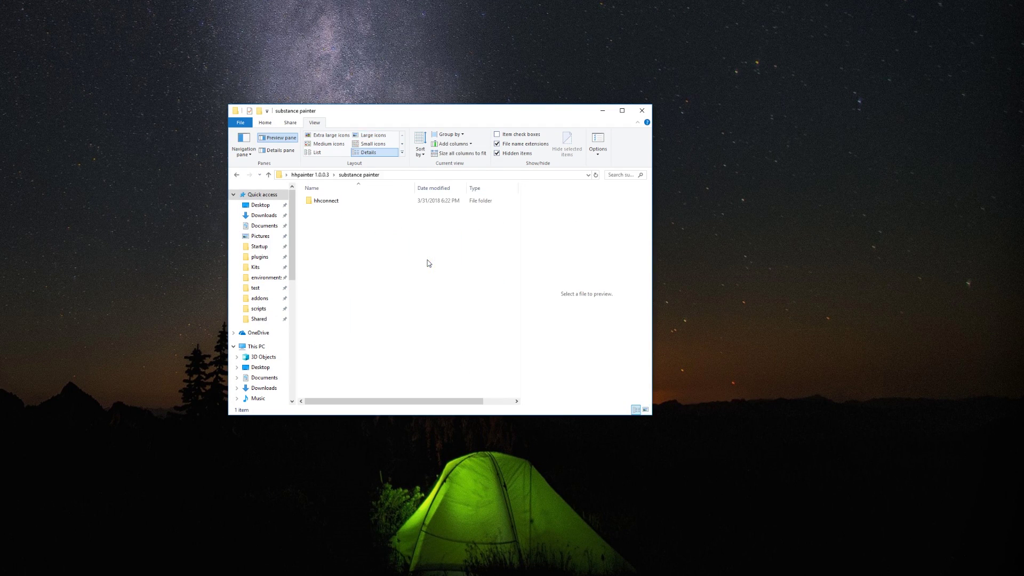
left_click(322, 203)
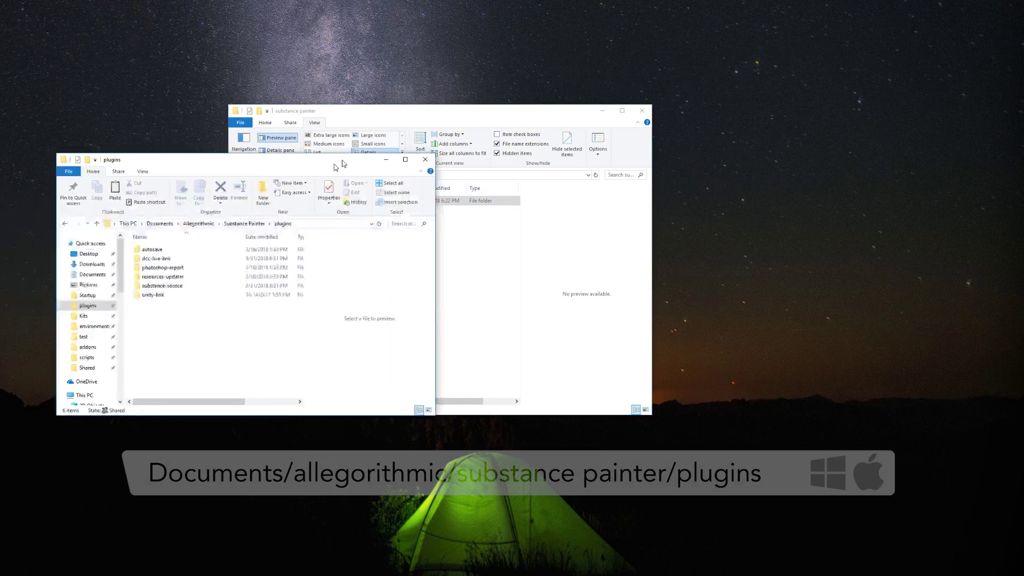
left_click_drag(334, 164, 413, 127)
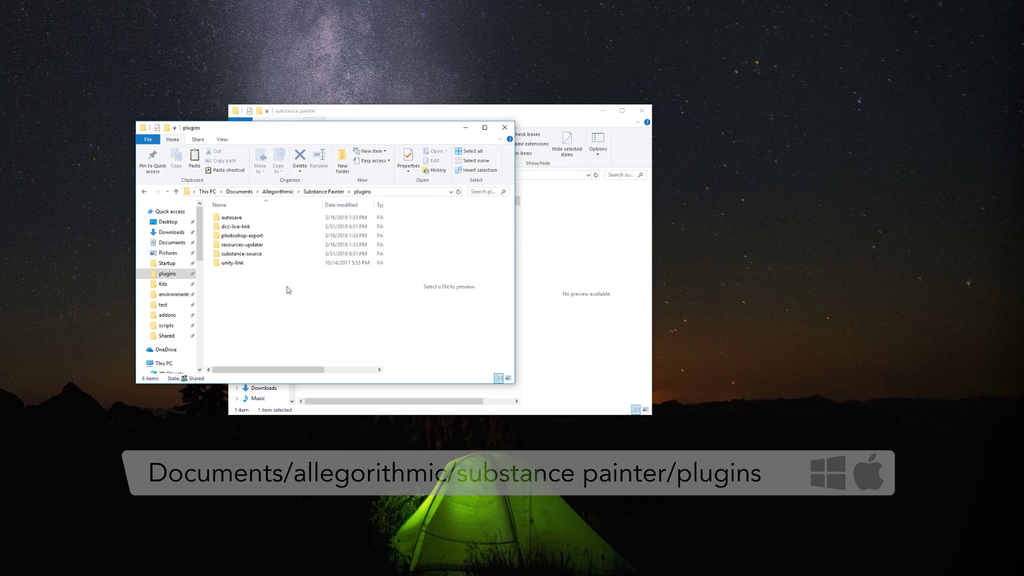
key("ctrl+v")
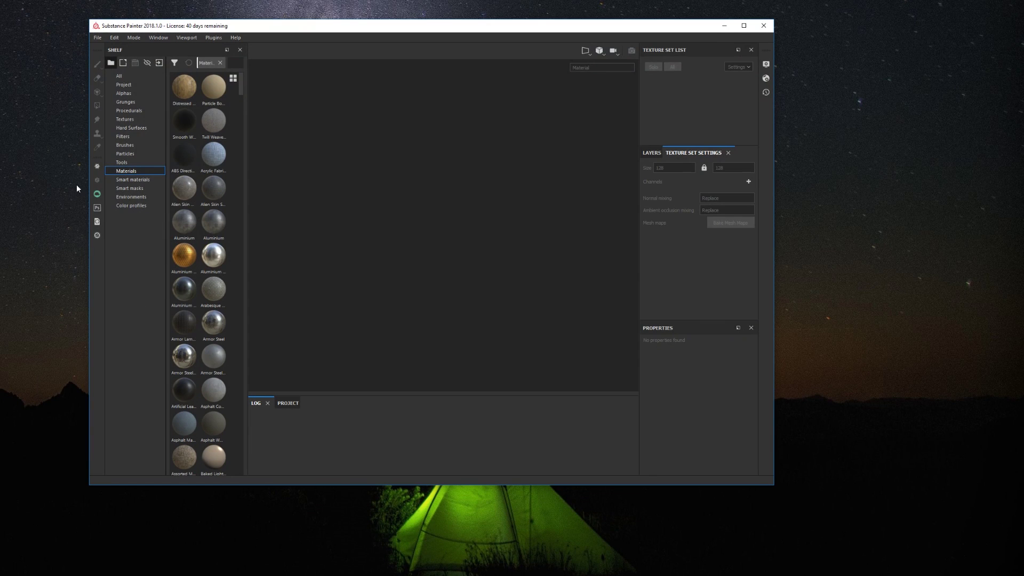
left_click(97, 194)
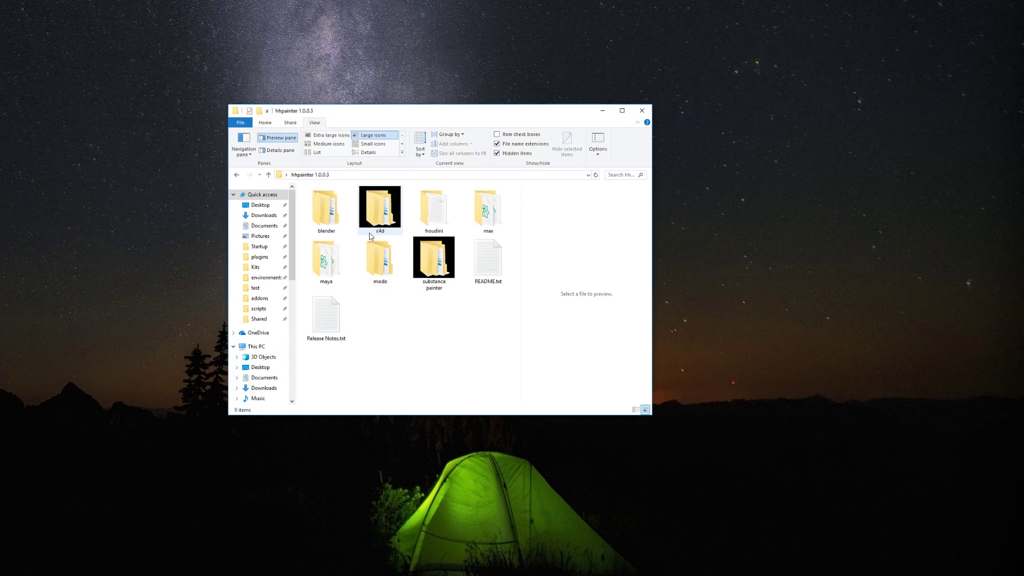
Step: Copy the hhconnect folder from the package's c4d folder into the plugins folder inside Cinema 4D's preferences folder
double_click(379, 213)
left_click(329, 207)
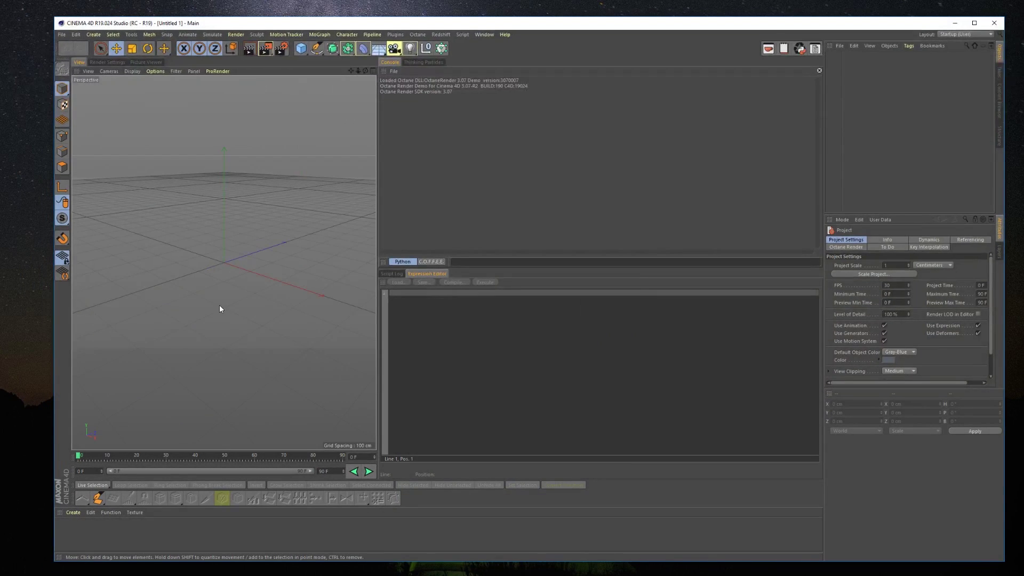
left_click(76, 34)
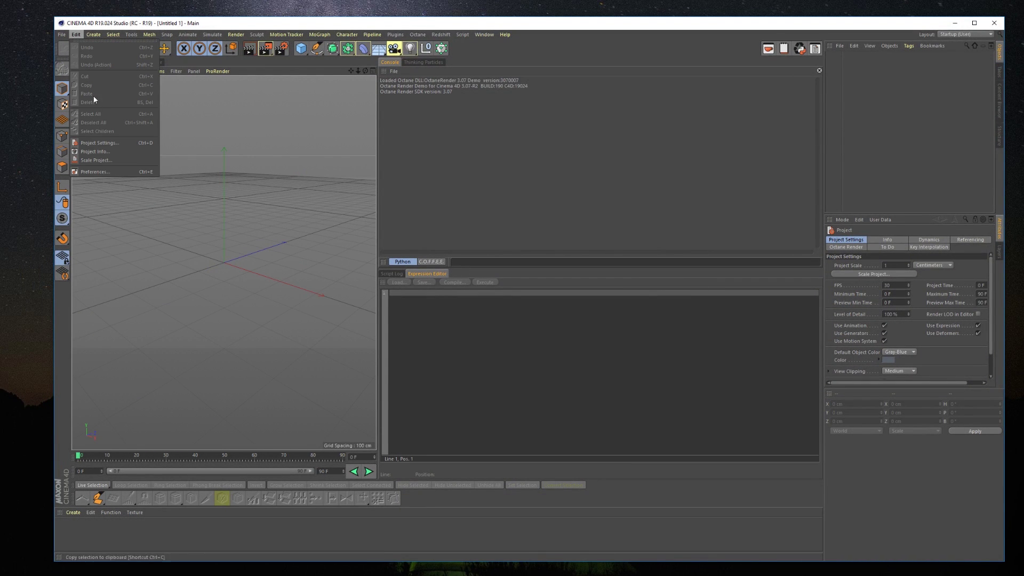
left_click(98, 171)
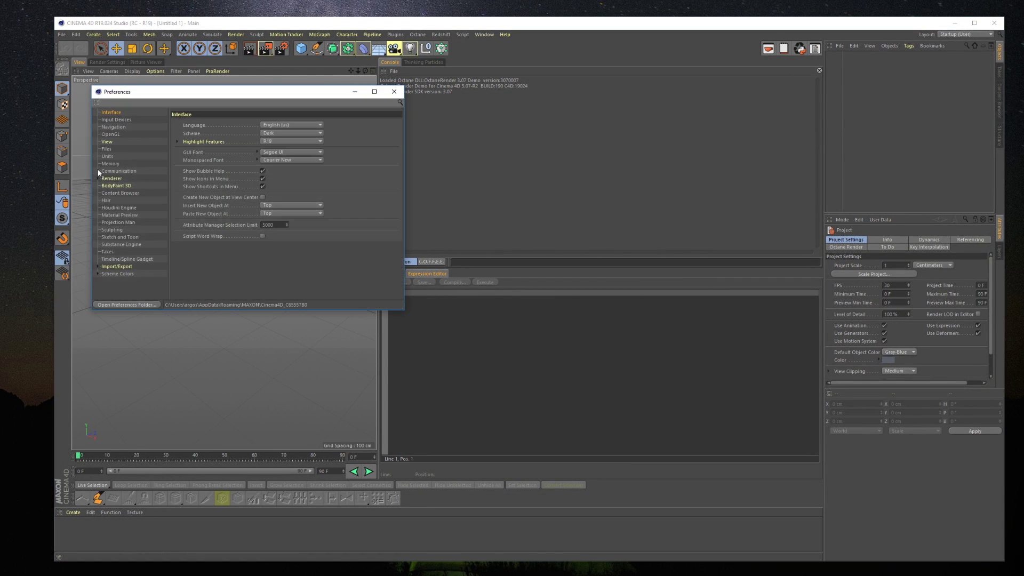
left_click(136, 303)
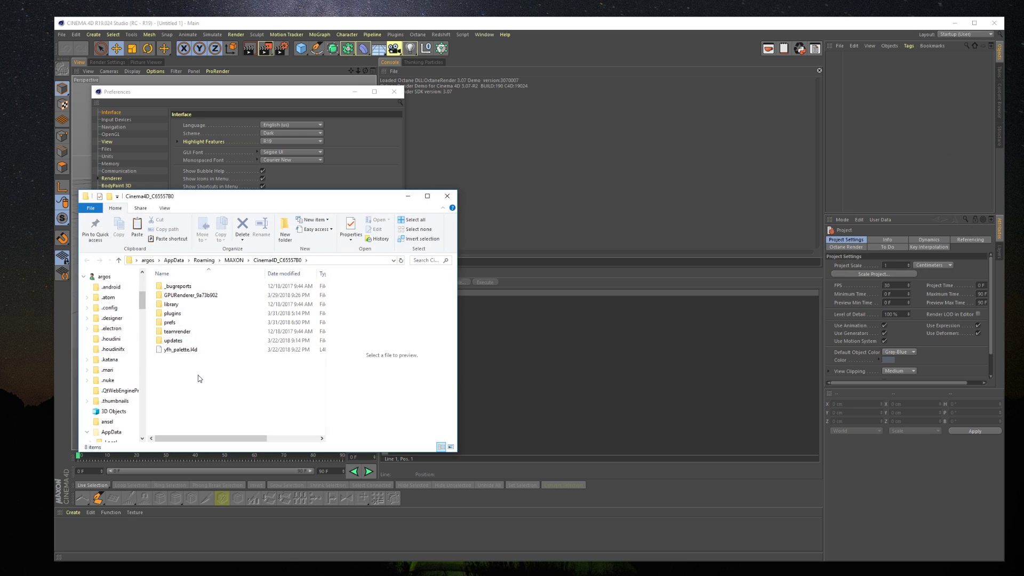
double_click(180, 313)
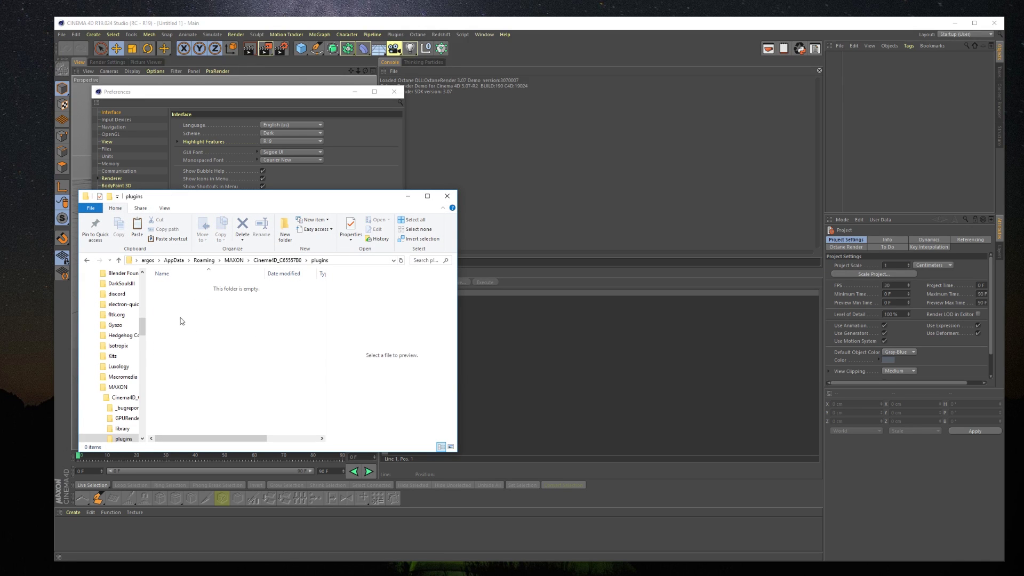
key("ctrl+v")
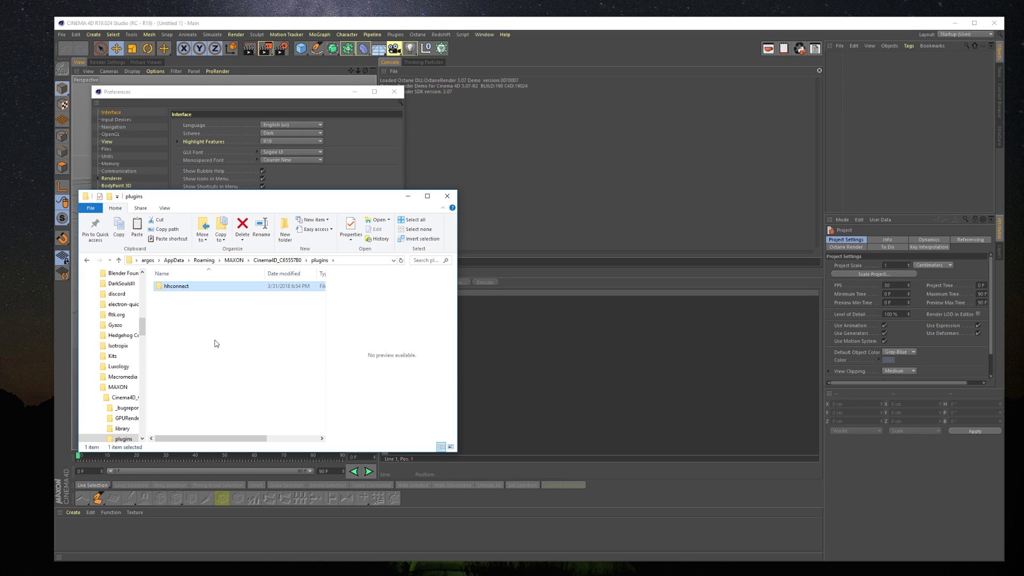
left_click(216, 342)
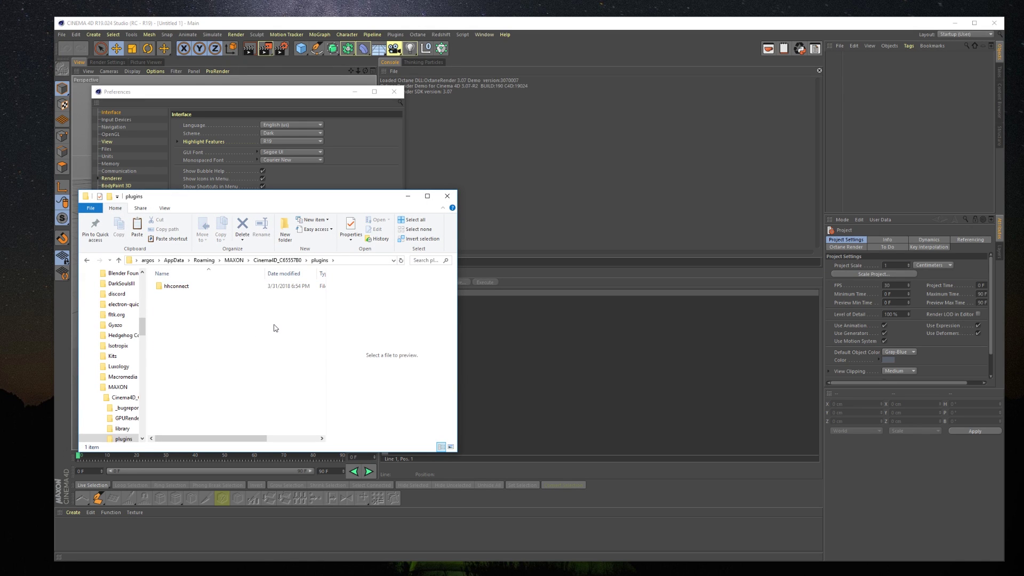
Step: Copy the Cinema 4D plugins folder path and open hhconnect.env from Substance Painter's plugins/hhconnect folder for editing
left_click(356, 260)
key("ctrl+c")
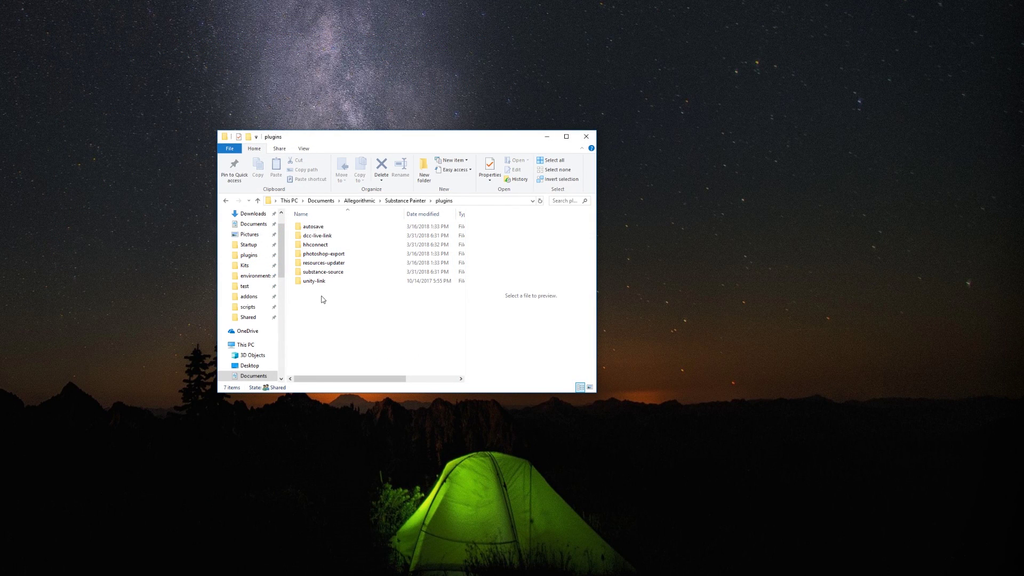
left_click(326, 249)
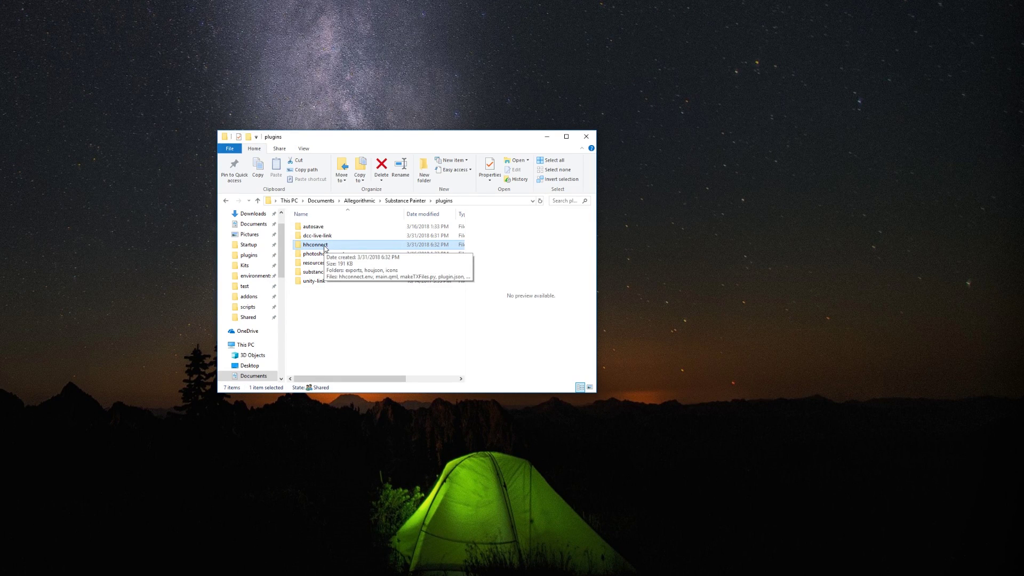
double_click(325, 246)
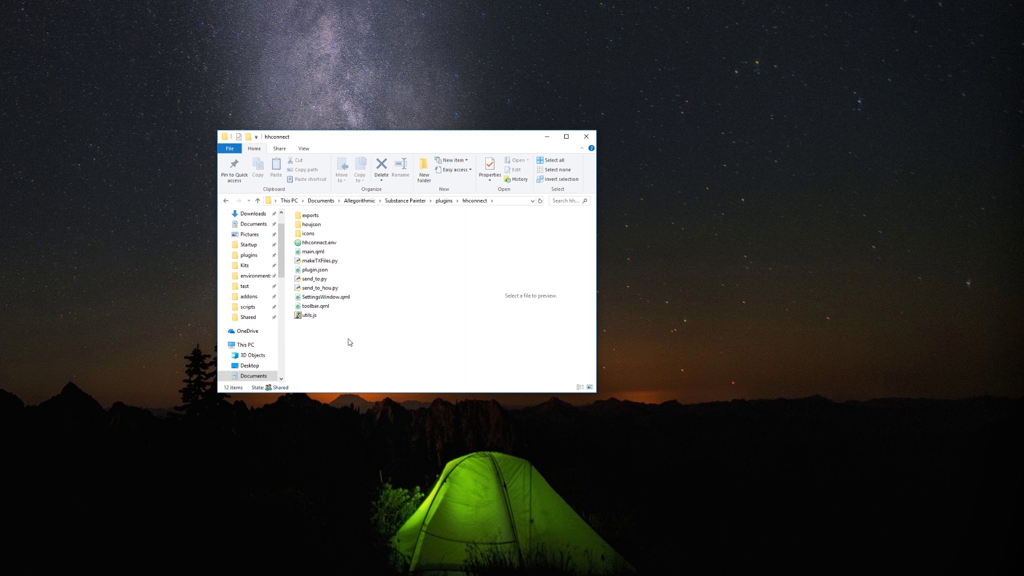
double_click(320, 242)
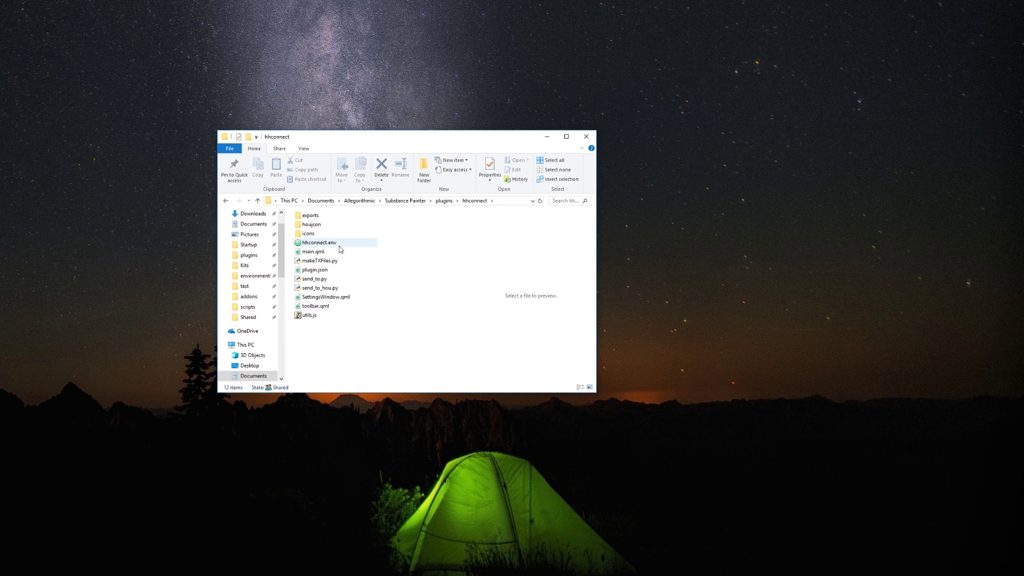
key("Return")
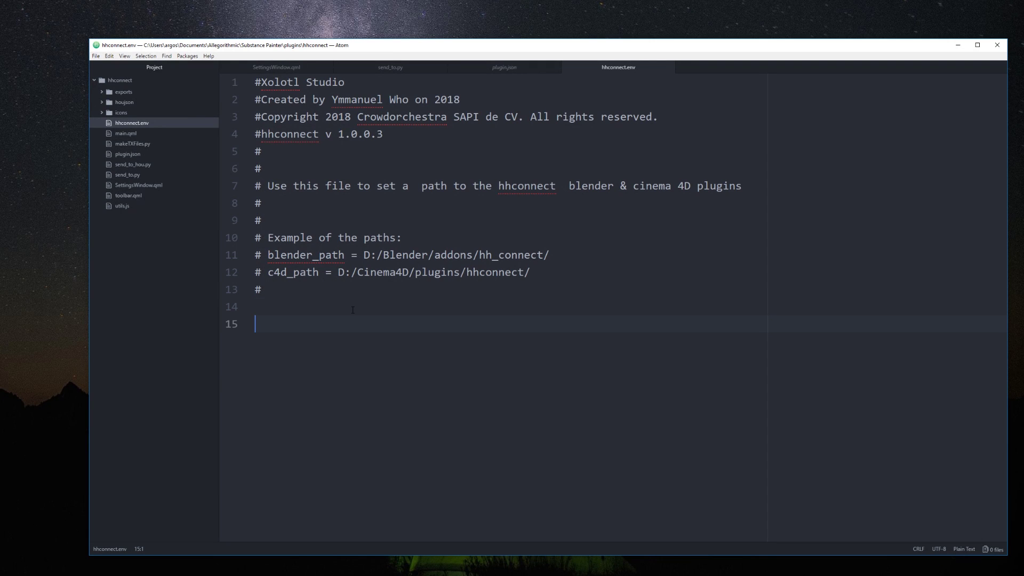
Step: Add a c4d_path entry on line 15 of hhconnect.env with the copied Cinema 4D plugins path followed by \hhconnect\
type("c4d_path =")
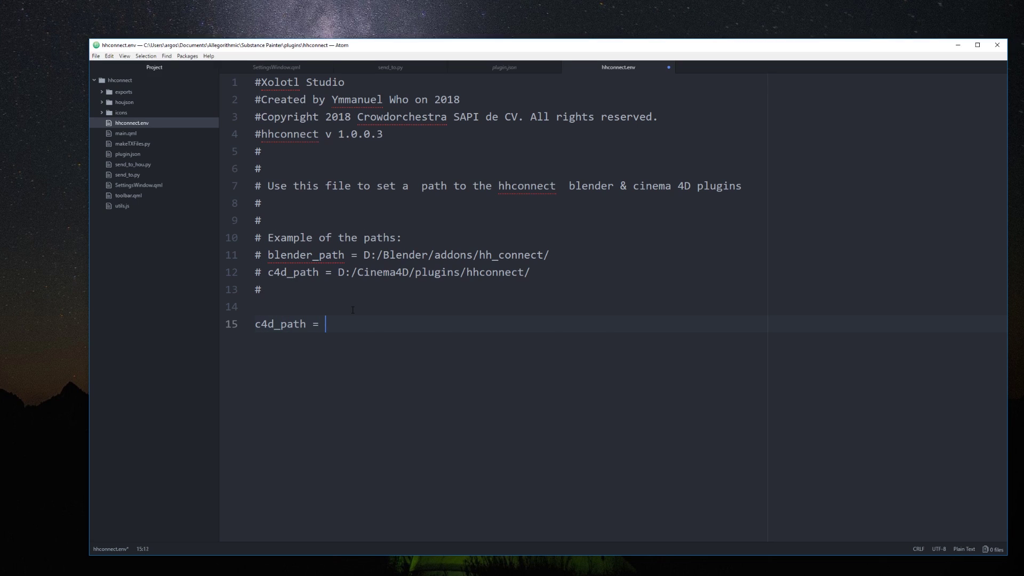
key("ctrl+v")
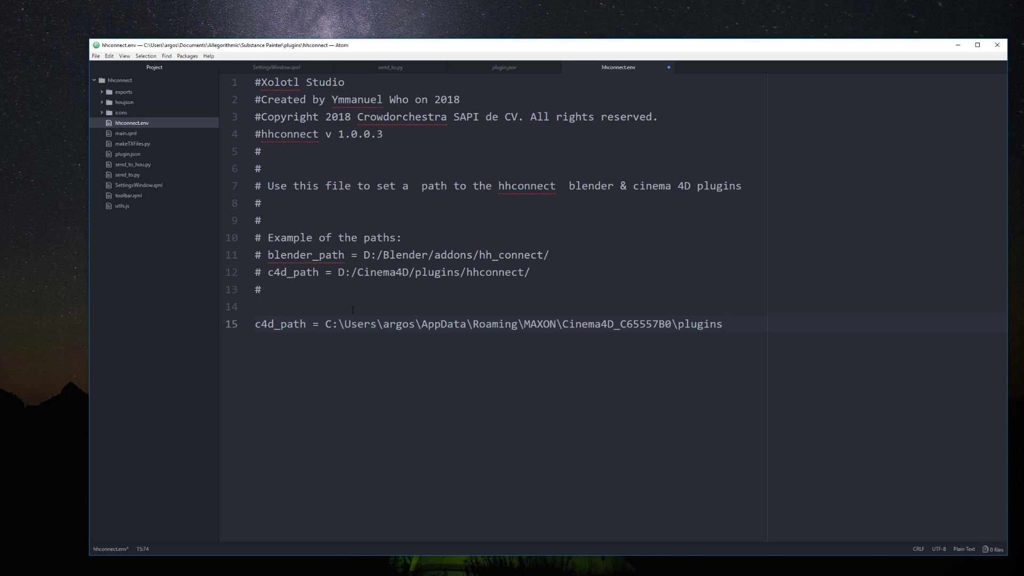
type("\\hhconnect\\")
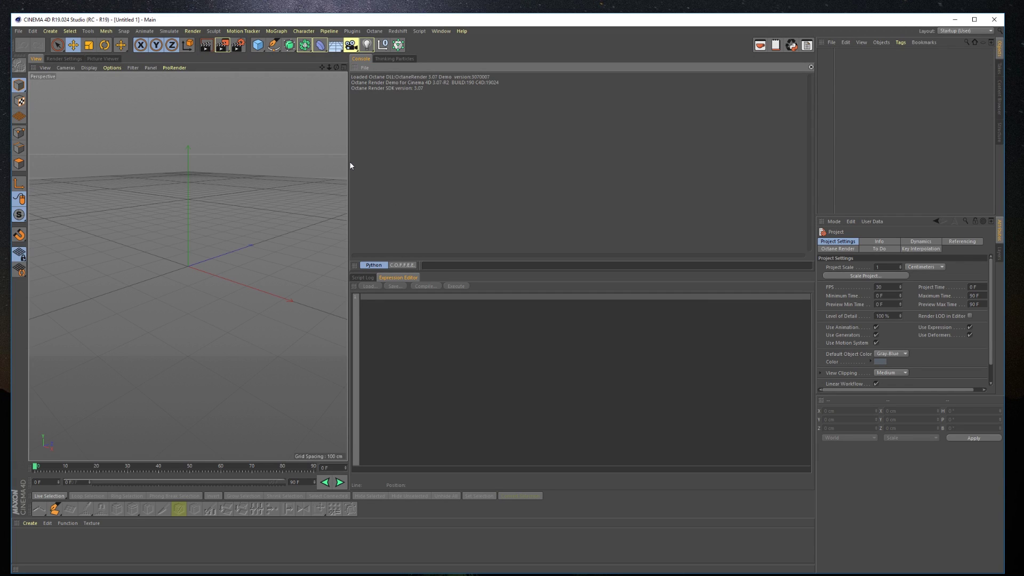
Step: Switch to Cinema 4D, open the HHConnect plugin window and move it over the viewport
left_click(352, 31)
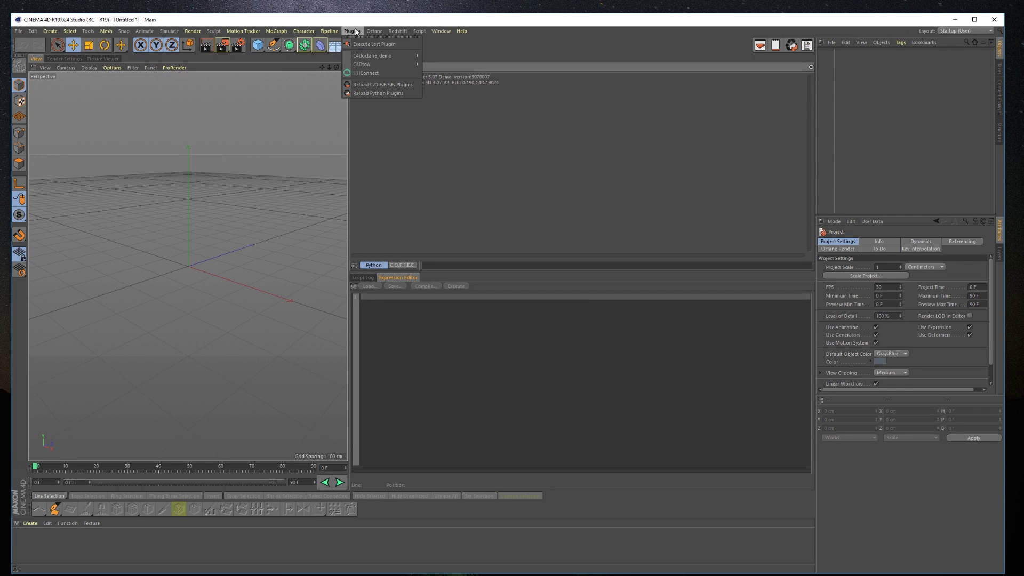
left_click(366, 73)
left_click_drag(370, 56, 303, 167)
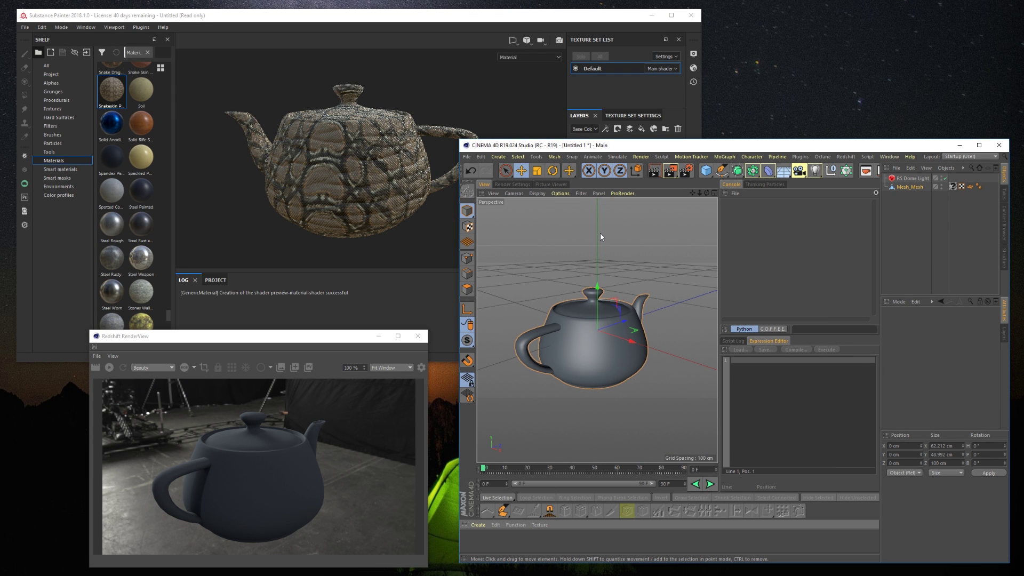
Step: Start the HHConnect server in the Cinema 4D teapot scene and close the plugin window
left_click(800, 157)
left_click(809, 198)
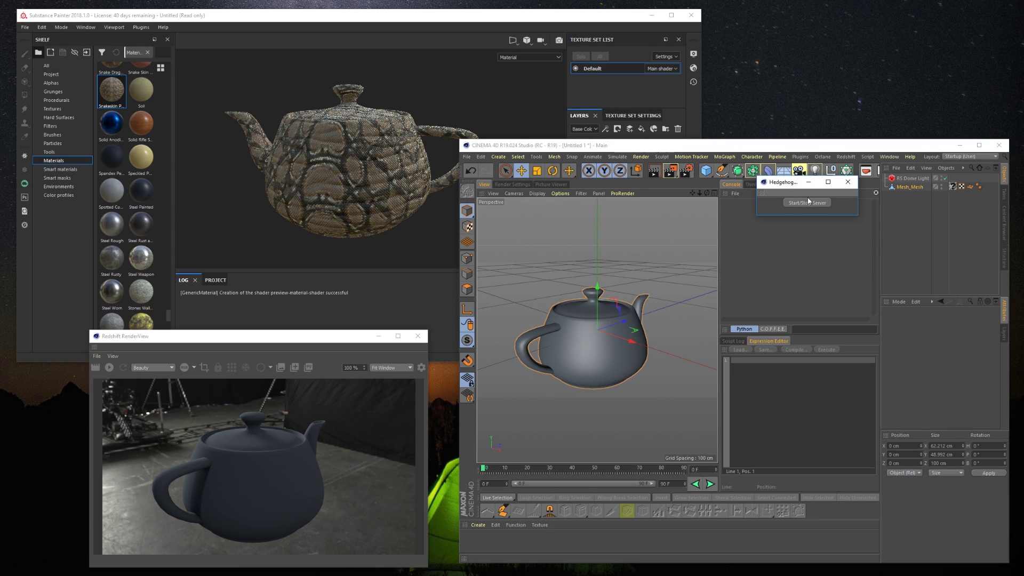
left_click(794, 202)
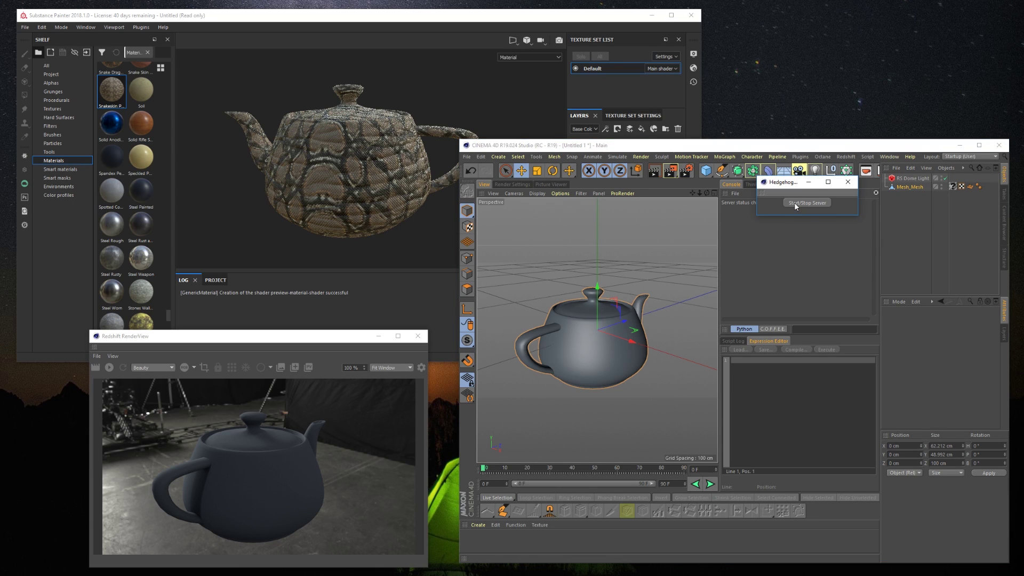
left_click(847, 182)
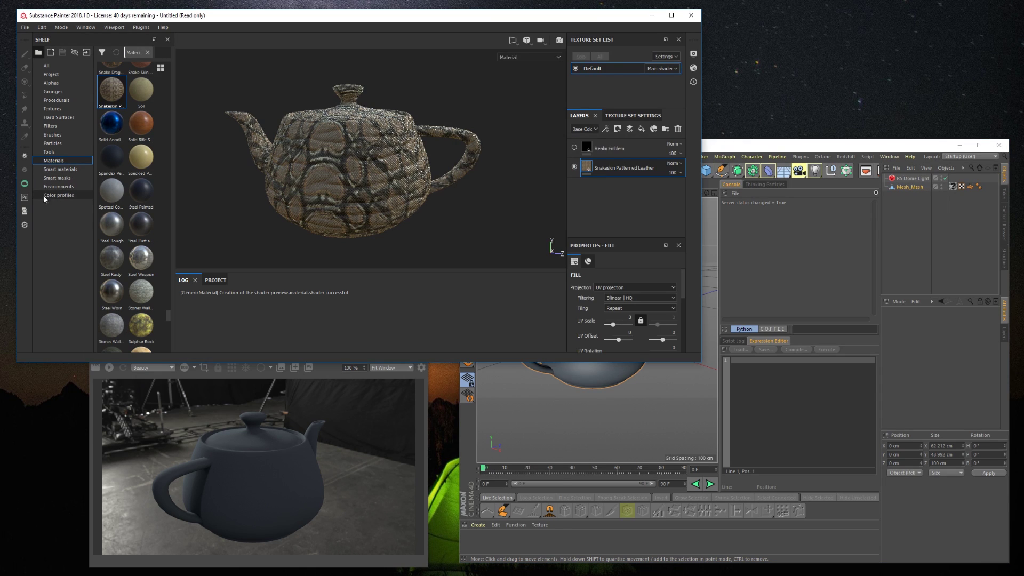
Step: Open the Hedgehog Connect window in Substance Painter, pin it and unpin it again
left_click(25, 183)
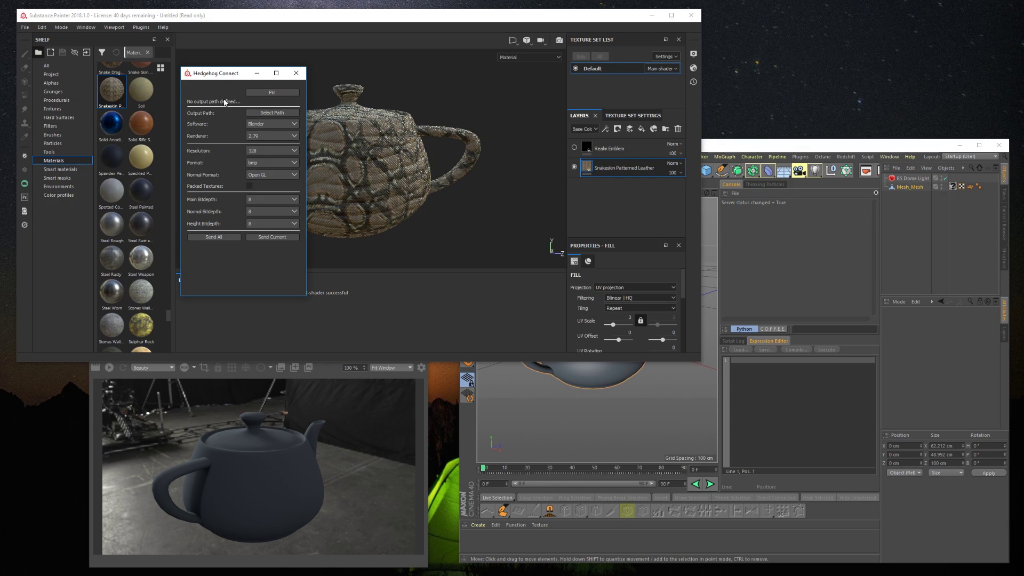
left_click(252, 92)
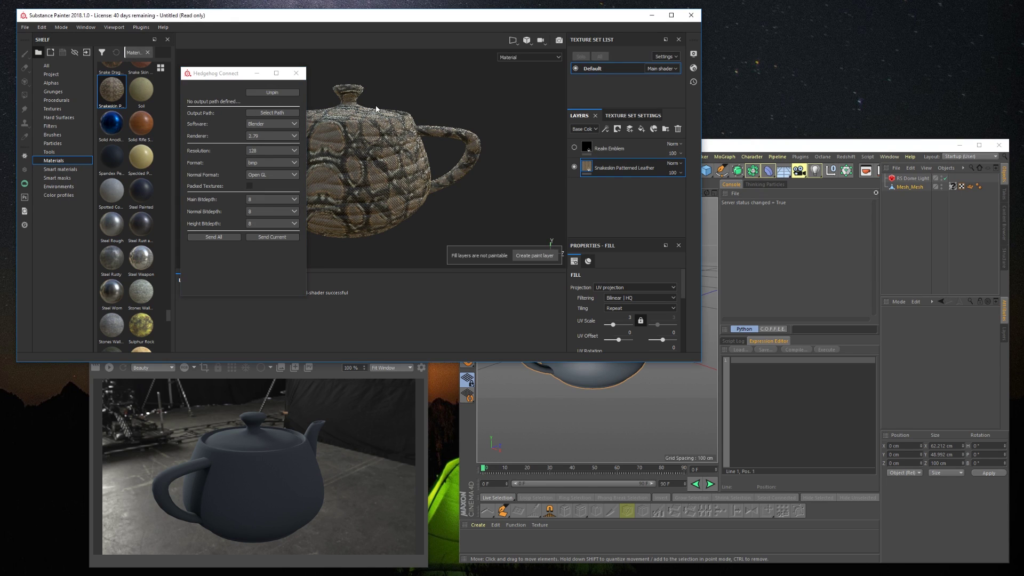
left_click(273, 93)
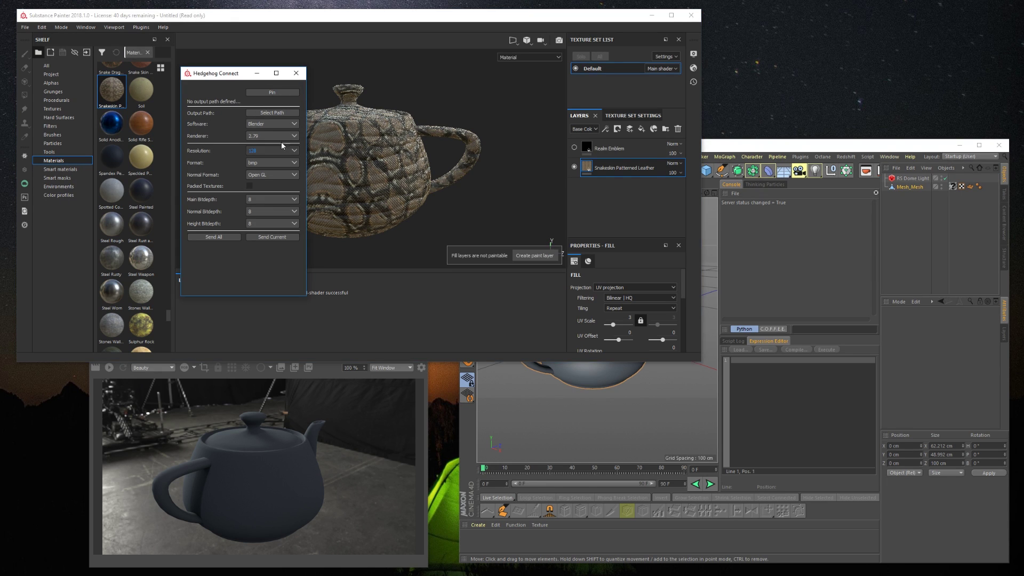
Step: Set the Hedgehog Connect output path to the Desktop/test/SP Test/std/test folder
left_click(262, 113)
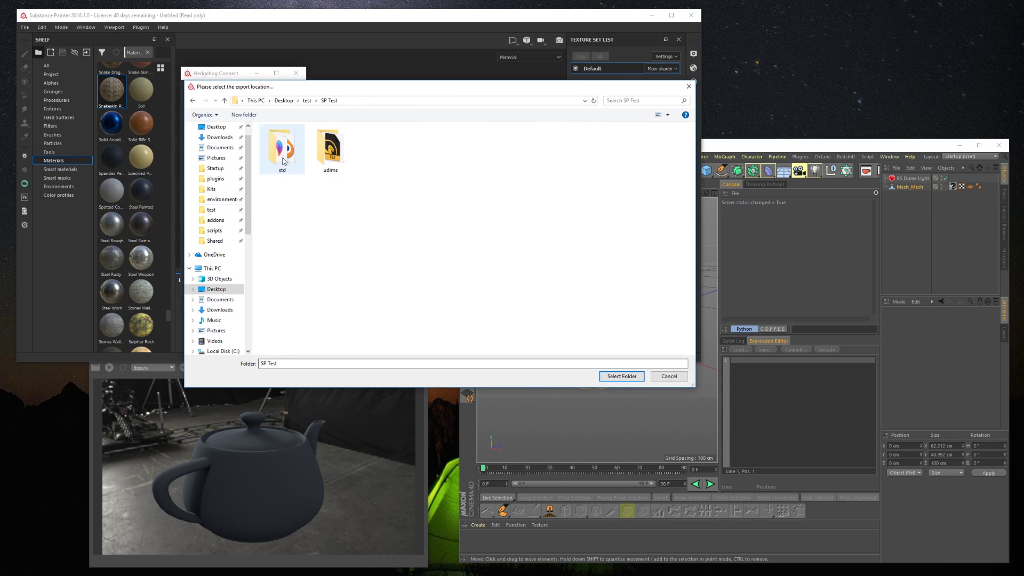
double_click(283, 160)
double_click(283, 159)
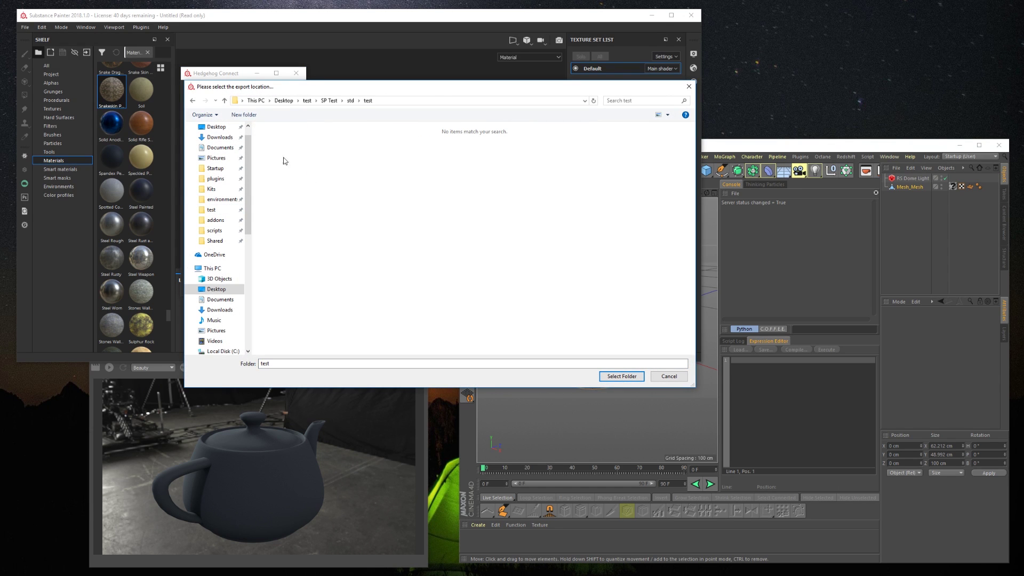
left_click(618, 378)
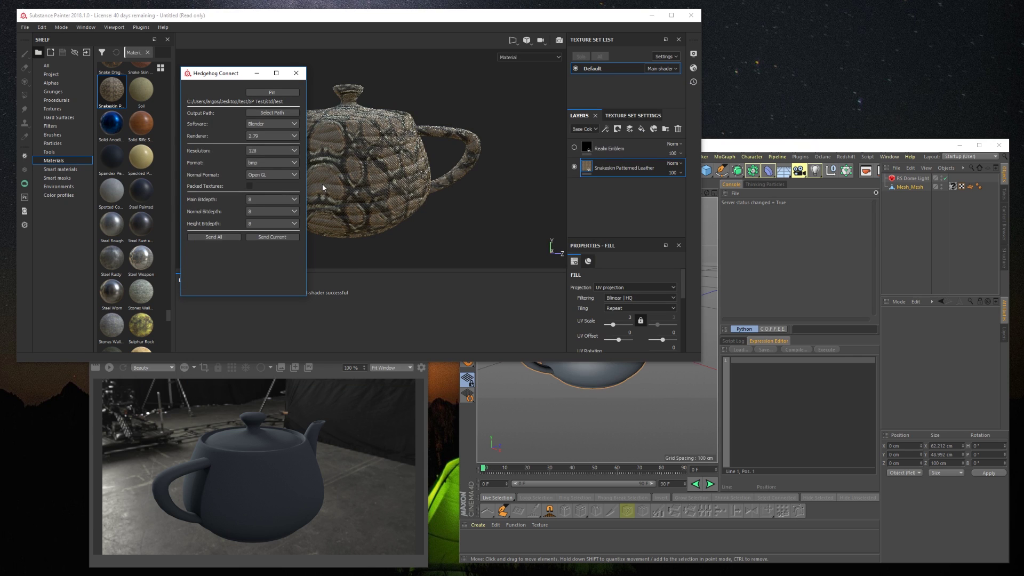
Step: Set the export's target software to Cinema 4D and its renderer to REDSHIFT
left_click(288, 124)
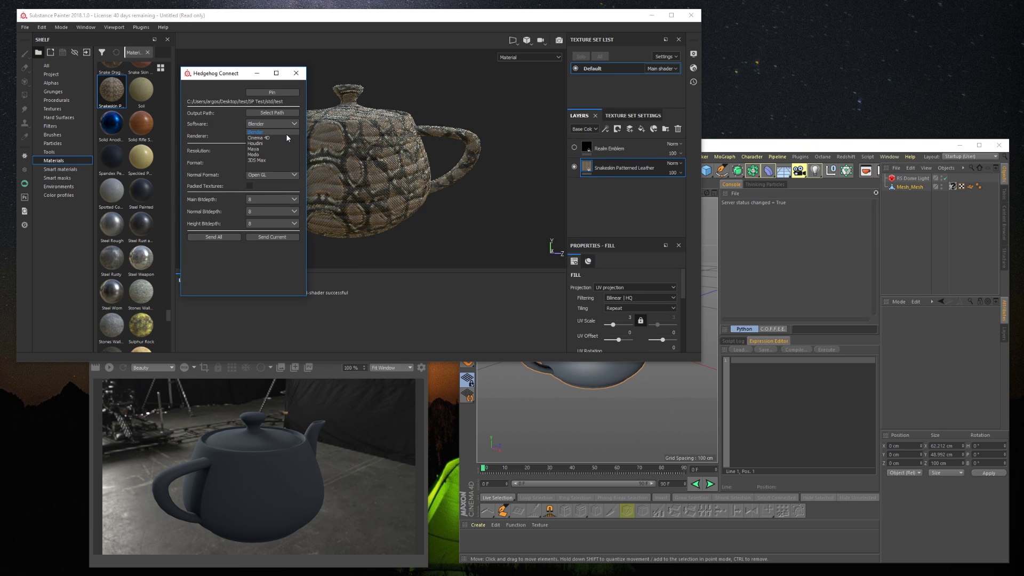
left_click(286, 136)
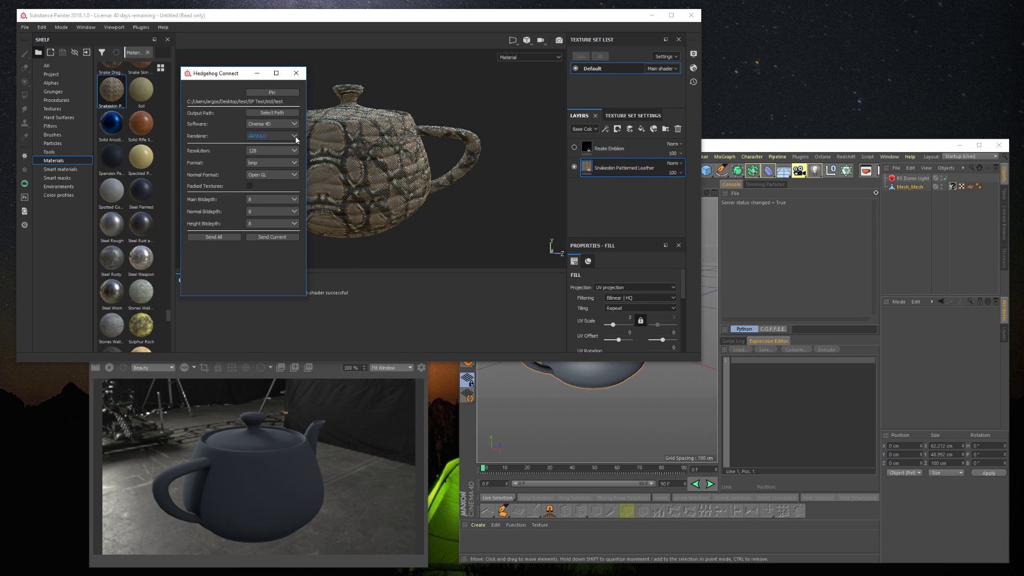
left_click(295, 137)
left_click(284, 149)
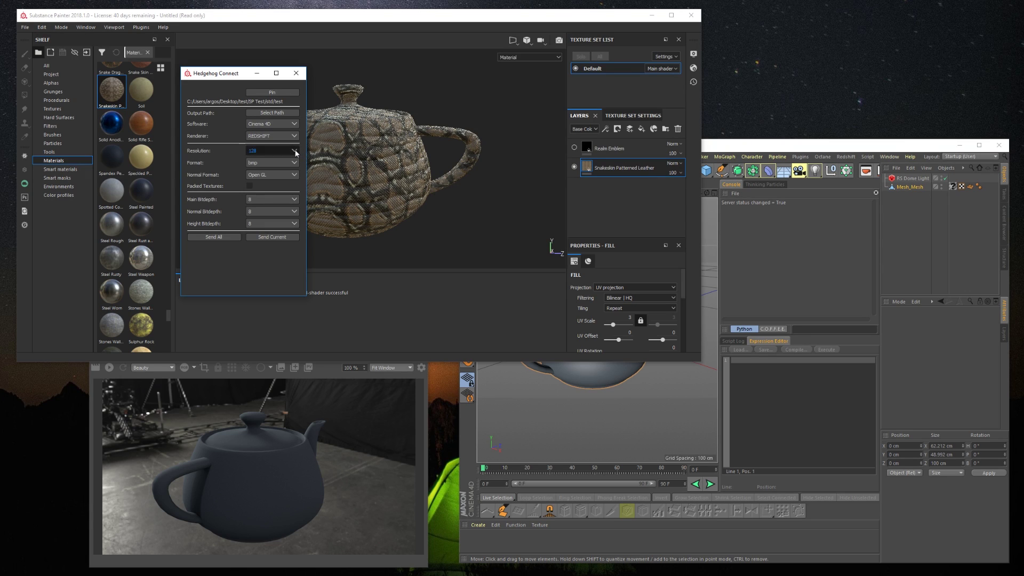
Step: Set the texture export resolution to 2048 and the file format to TIFF in Hedgehog Connect
left_click(295, 151)
left_click(284, 182)
left_click(286, 162)
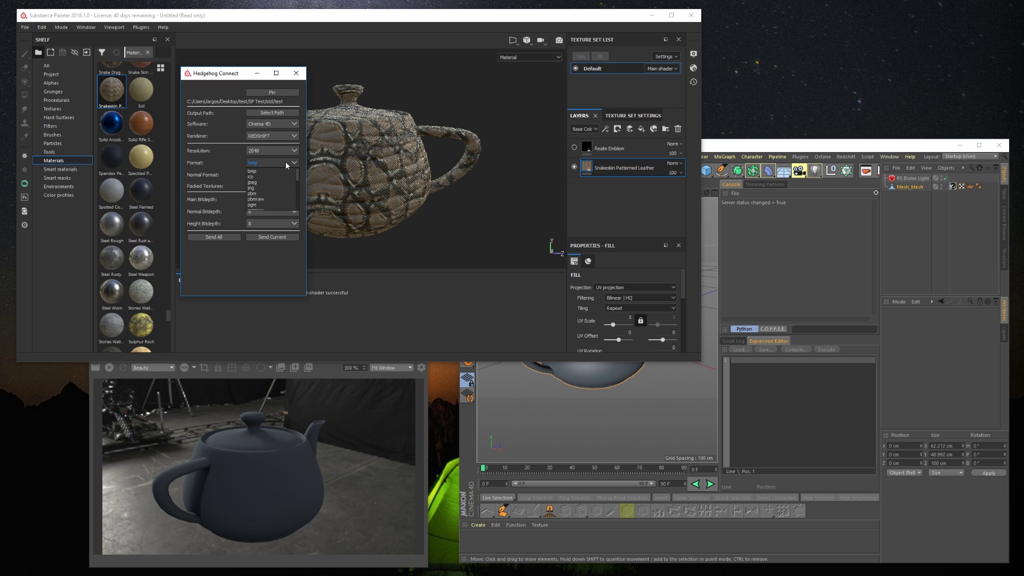
scroll(297, 180, "down", 2)
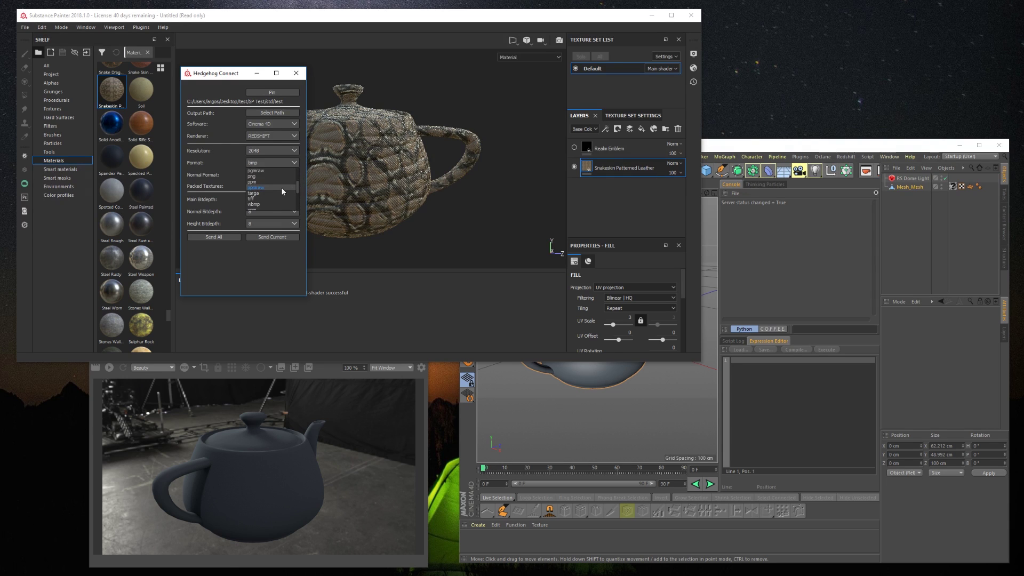
left_click(278, 198)
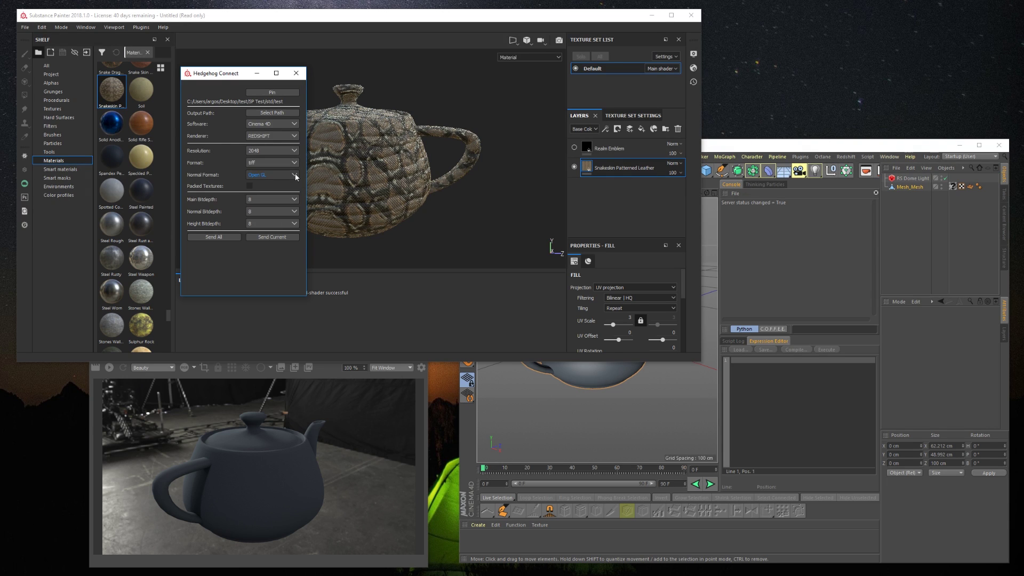
Step: Choose Open GL as the normal format and set the normal and height bit depths to 16
left_click(295, 175)
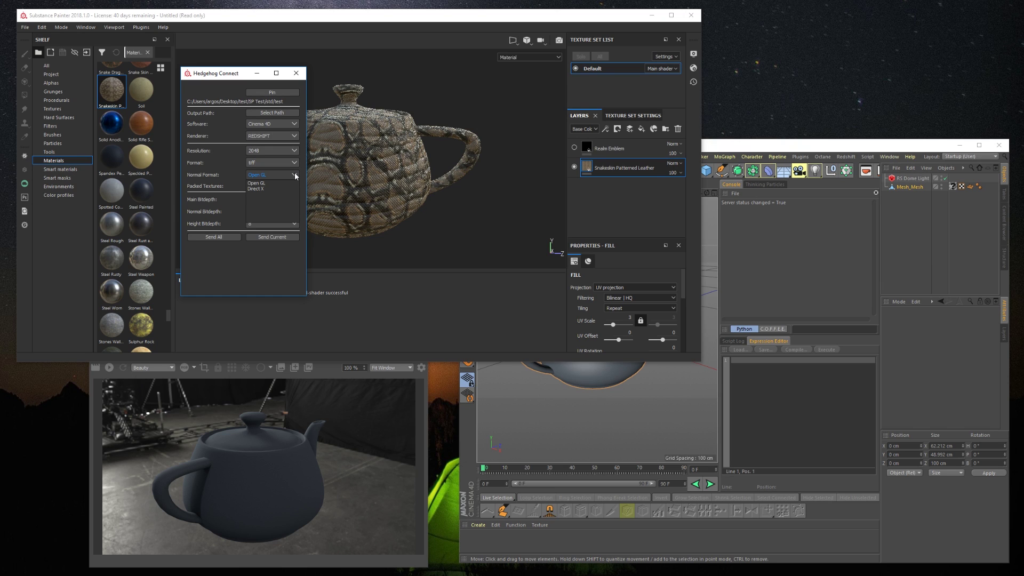
left_click(284, 182)
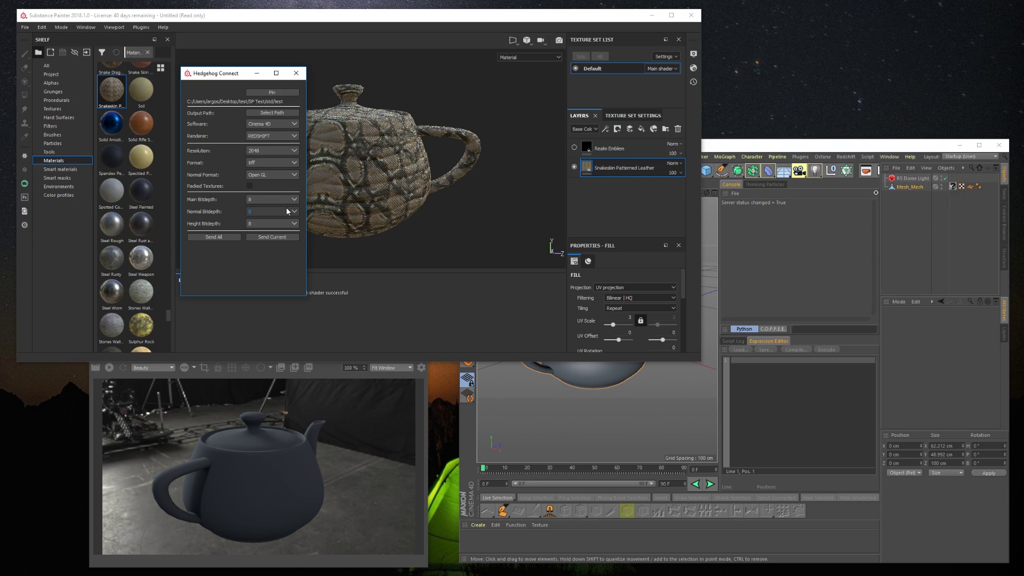
left_click(287, 223)
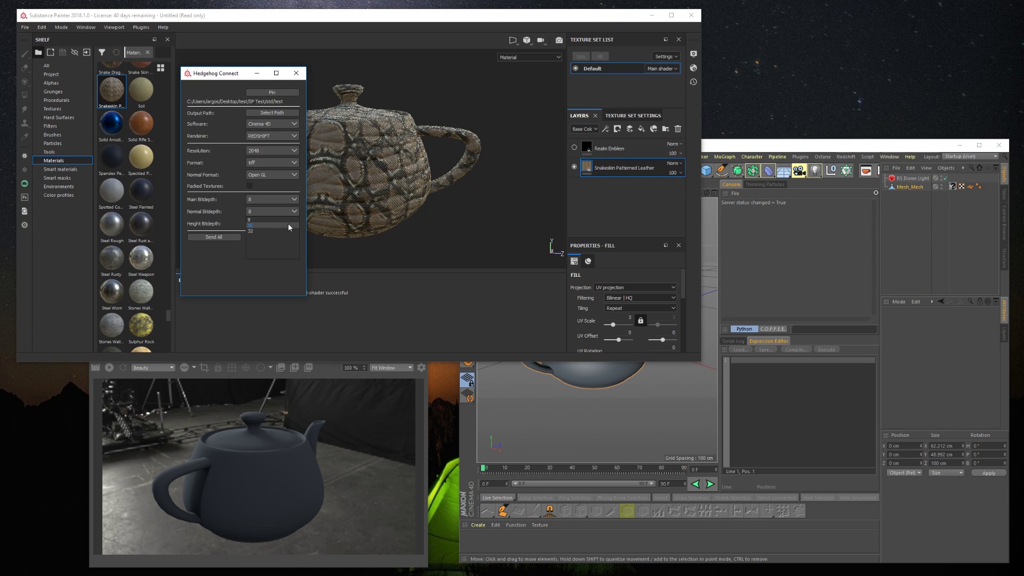
left_click(288, 225)
left_click(290, 223)
left_click(290, 237)
left_click(293, 211)
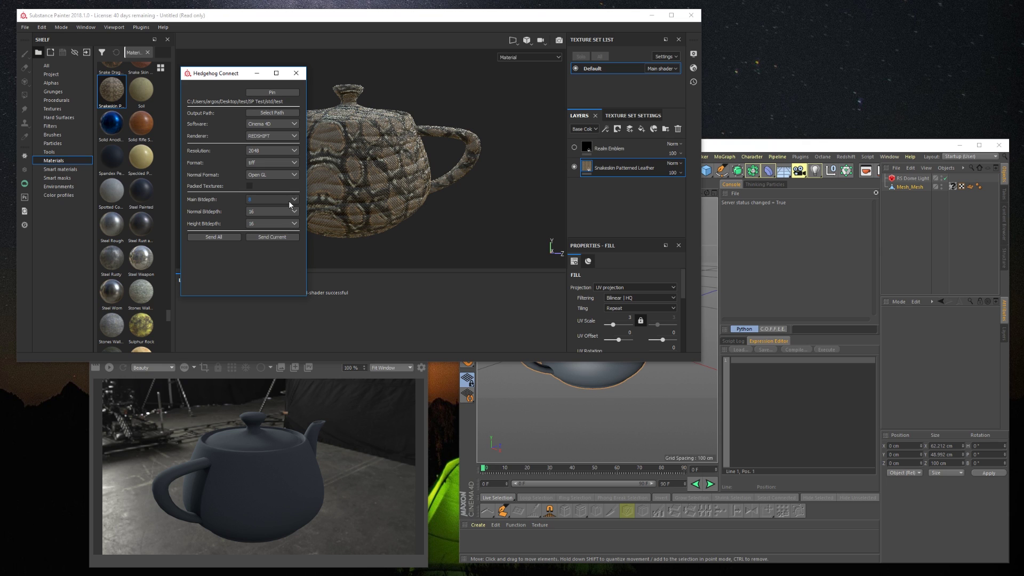
left_click(296, 213)
Step: Send all textures to Cinema 4D, switch there and apply the received material to the teapot
left_click(228, 238)
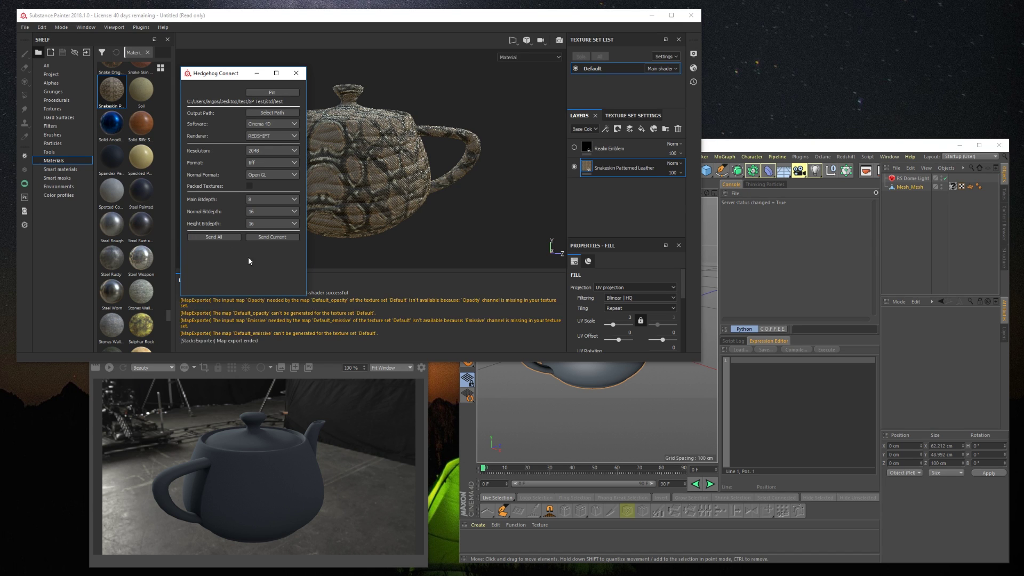
left_click(672, 528)
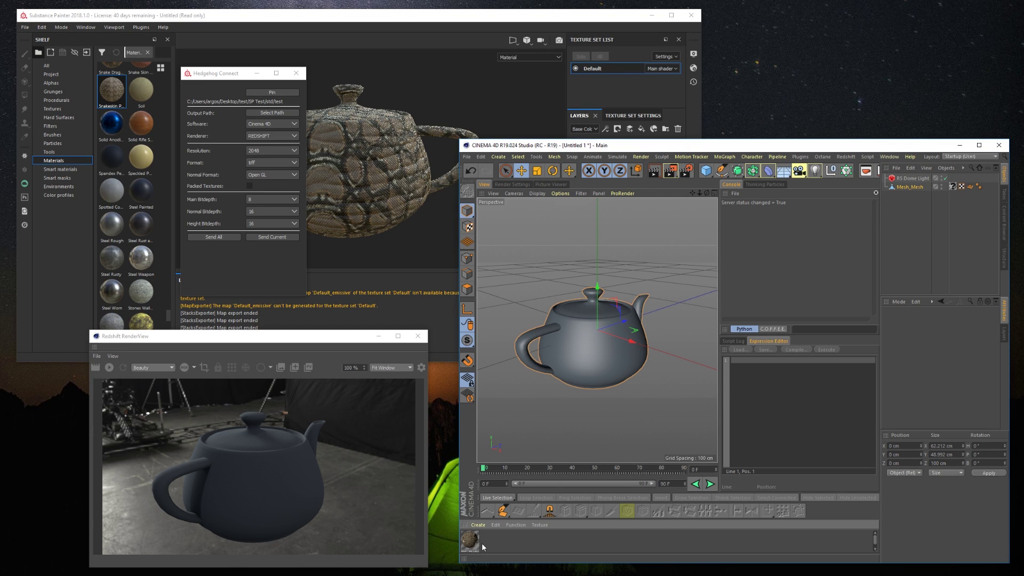
left_click_drag(471, 541, 587, 363)
Step: Render the textured teapot in Redshift RenderView, view it from a higher angle and stop the render
left_click(108, 367)
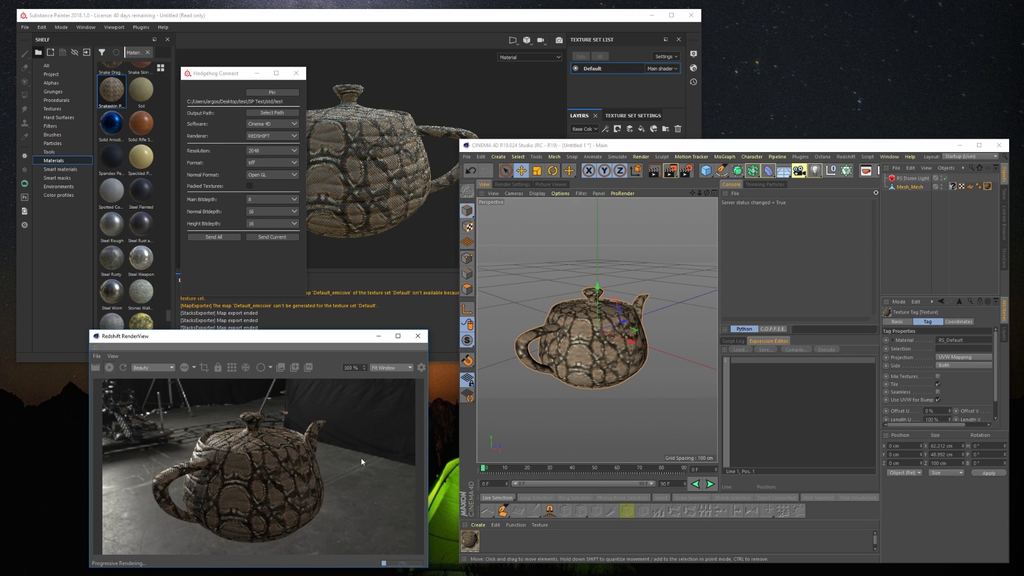
left_click_drag(656, 342, 616, 363, "alt")
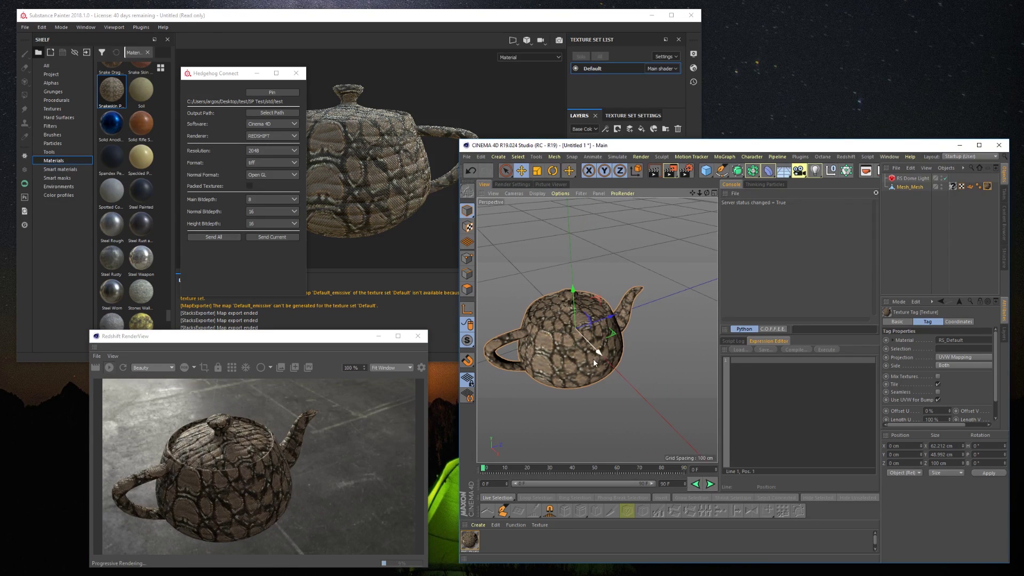
left_click(110, 368)
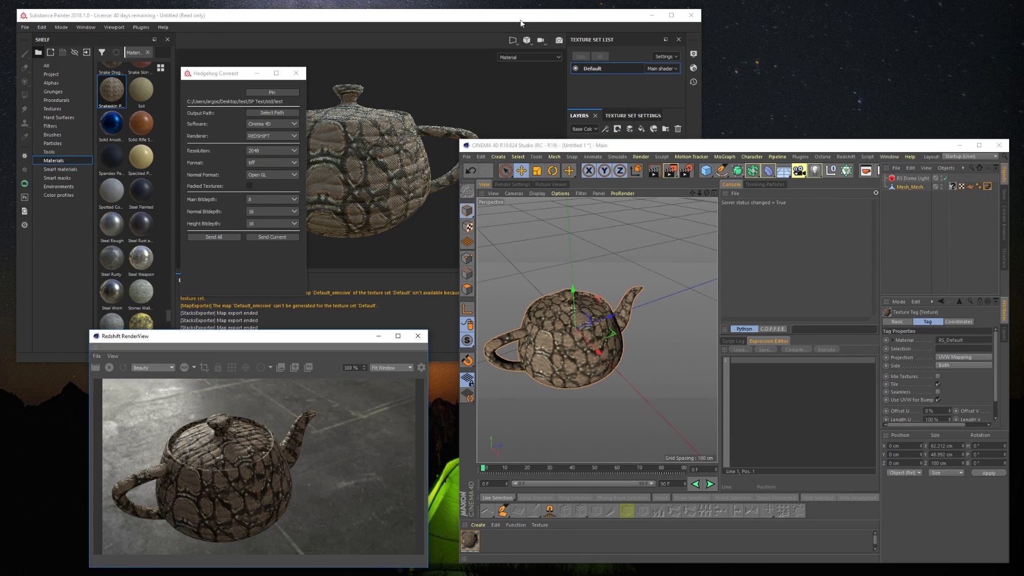
Step: Switch to Substance Painter and make the Reate Emblem layer visible
left_click(521, 19)
left_click(574, 168)
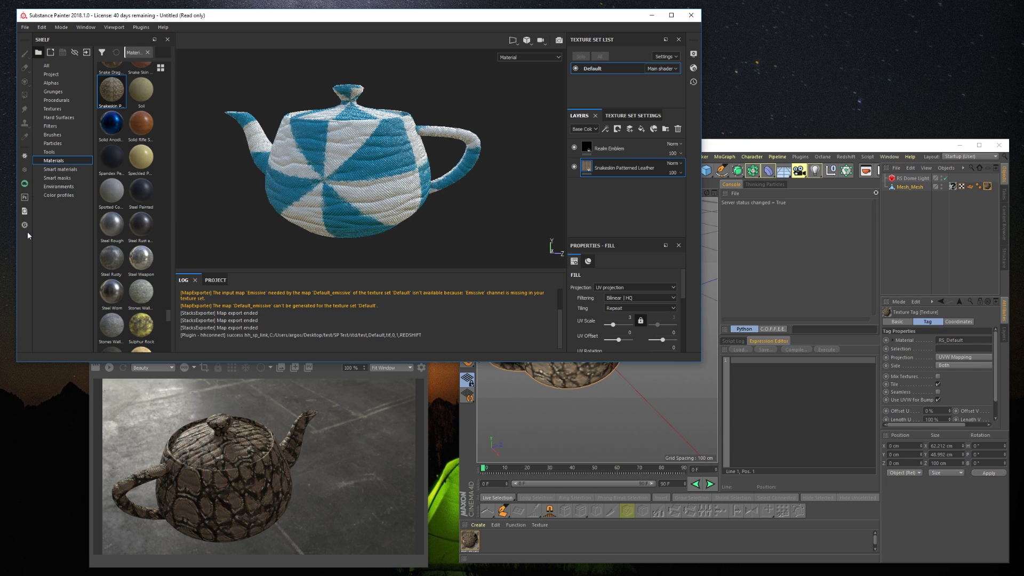
Step: Send the updated teapot textures to Cinema 4D through Hedgehog Connect and restart the Redshift render there
left_click(24, 183)
left_click(544, 540)
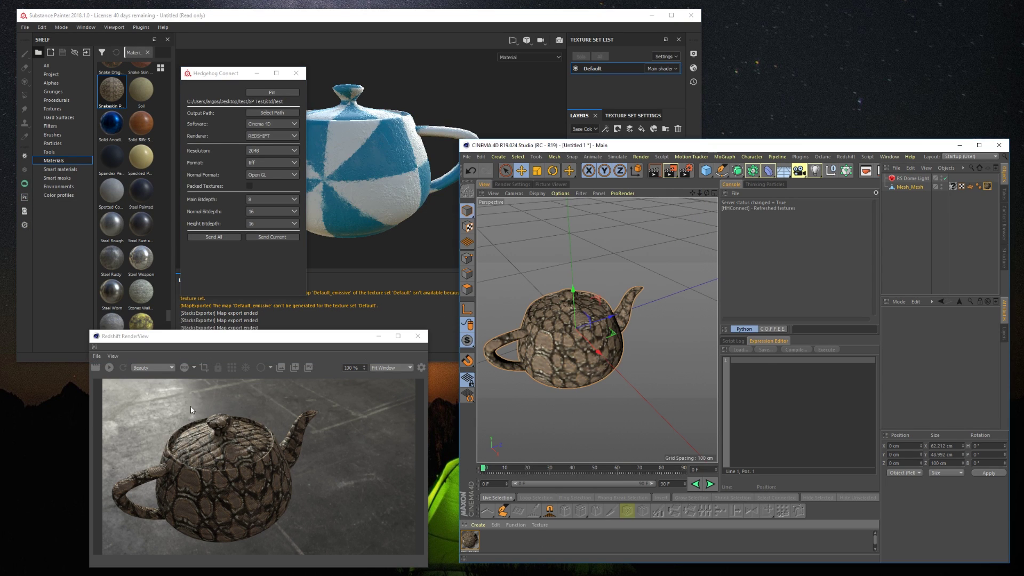
left_click(109, 367)
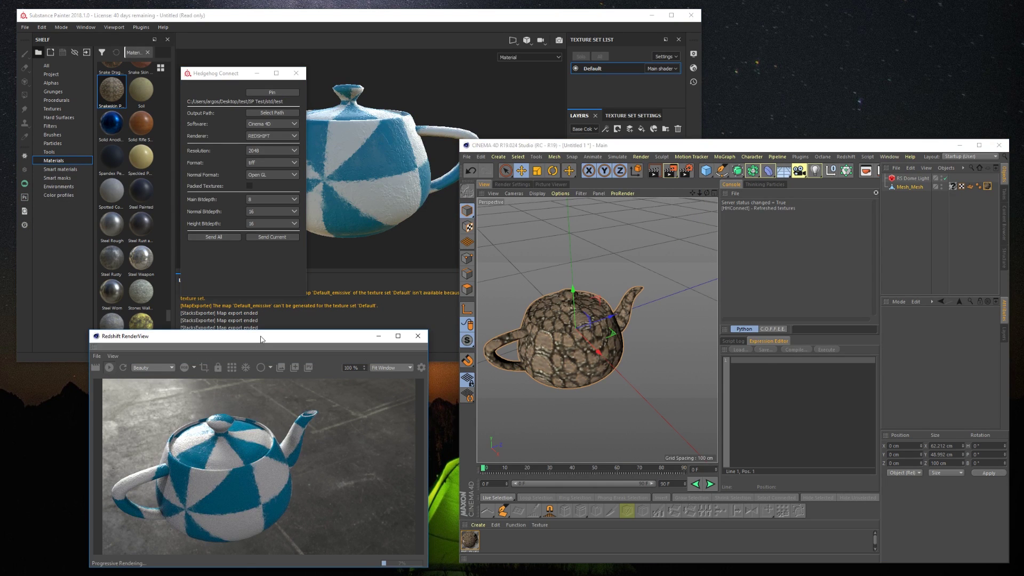